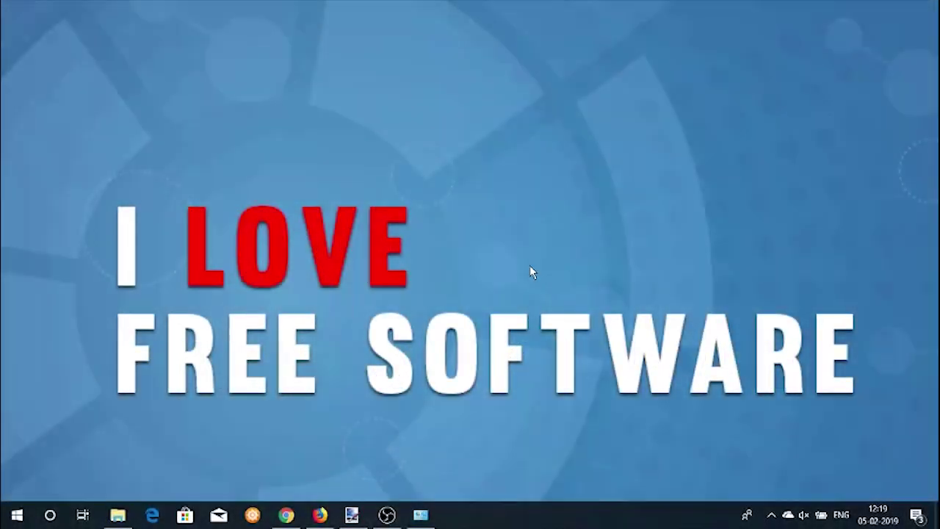
# - Bring up Chrome showing the TurboTax Free File Program page
pyautogui.click(285, 514)
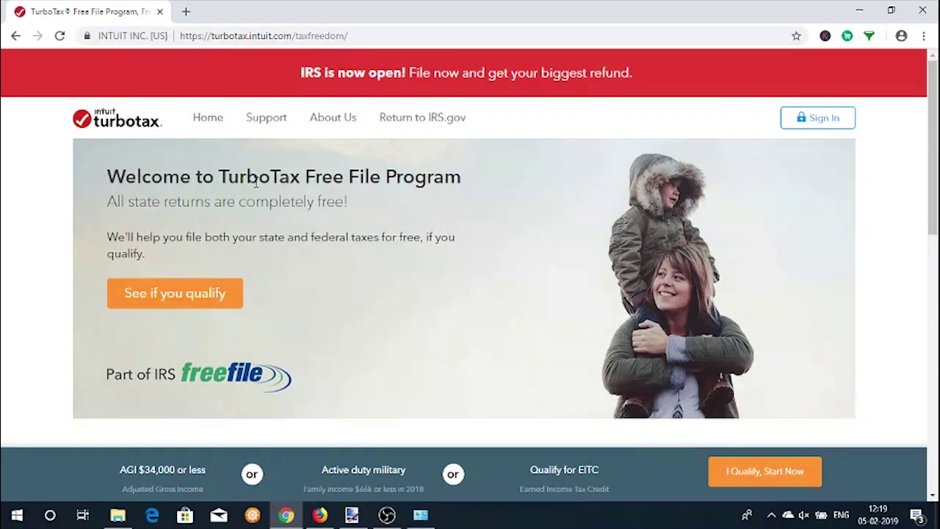
# - Confirm an AGI of $34,000 or less qualifies for Free File and start the program
pyautogui.click(186, 306)
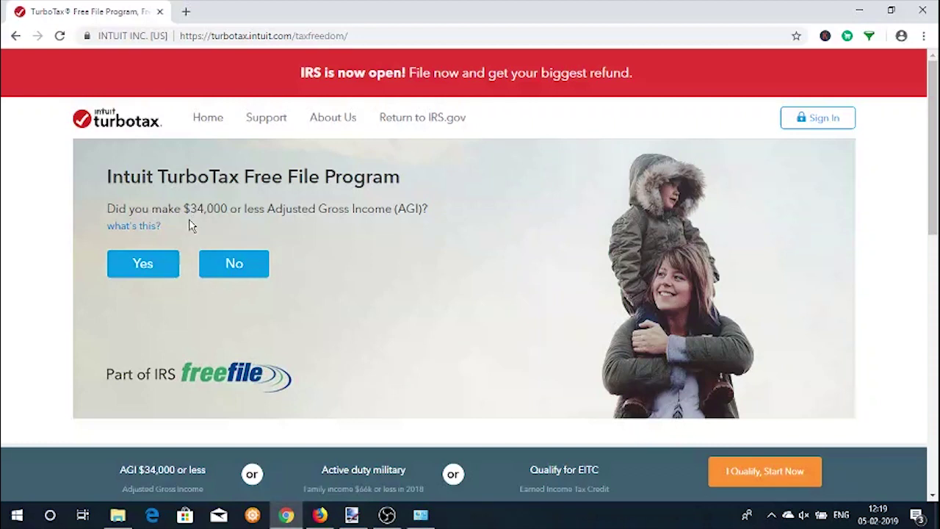
pyautogui.click(162, 266)
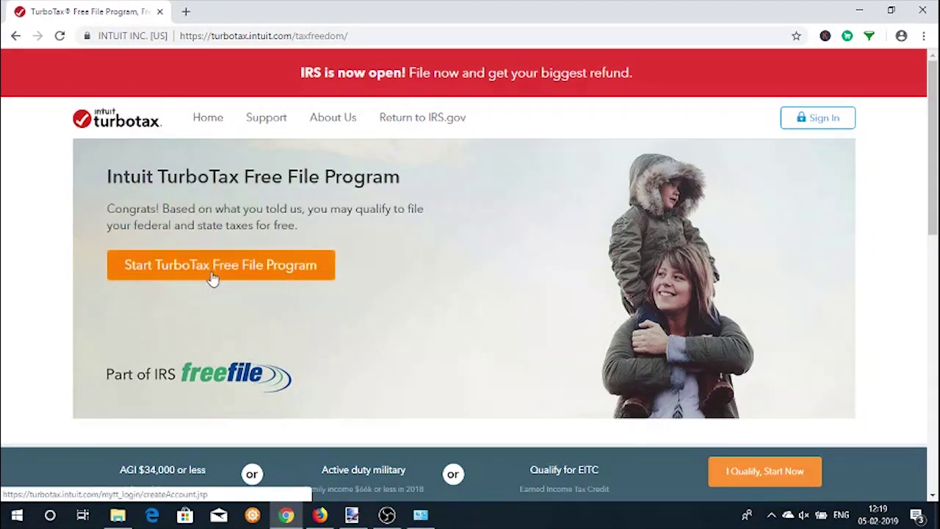
pyautogui.click(314, 275)
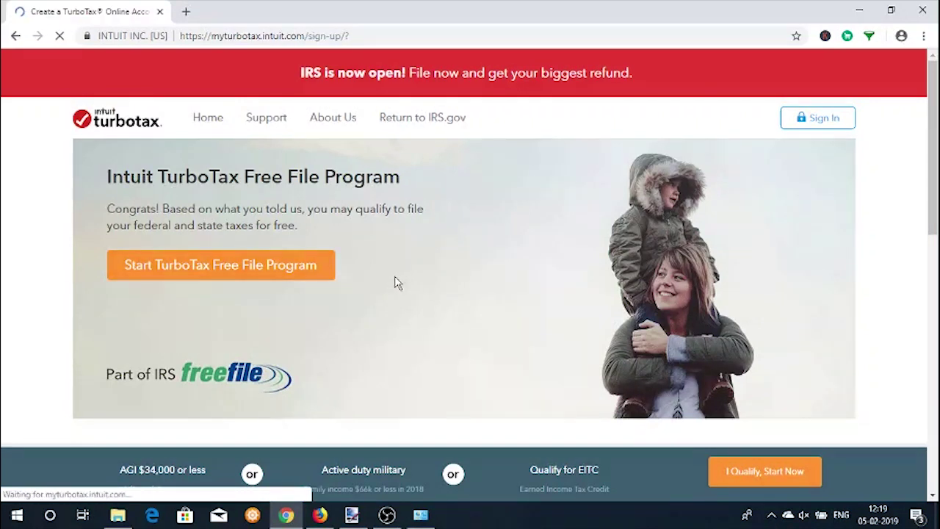
pyautogui.scroll(-1, 396, 283)
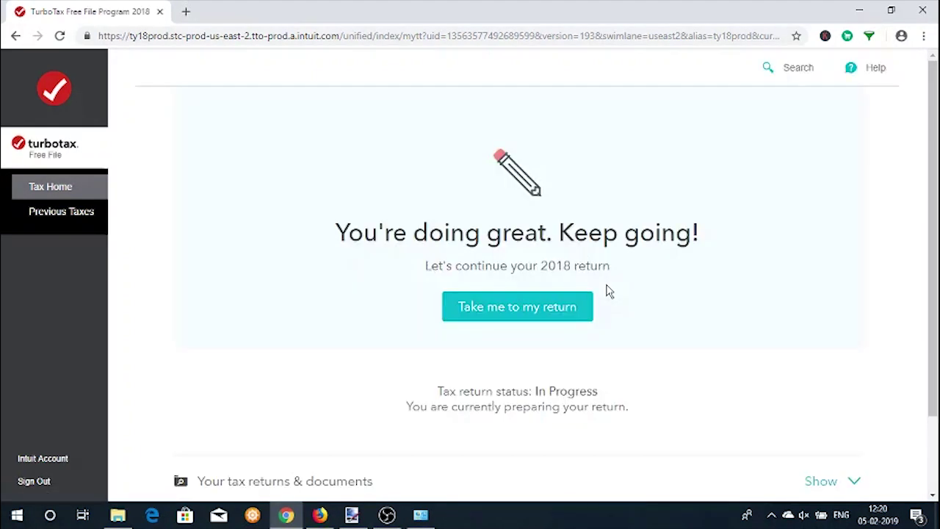
# - Open the in-progress 2018 return and move past the My Info summary to Federal
pyautogui.click(558, 321)
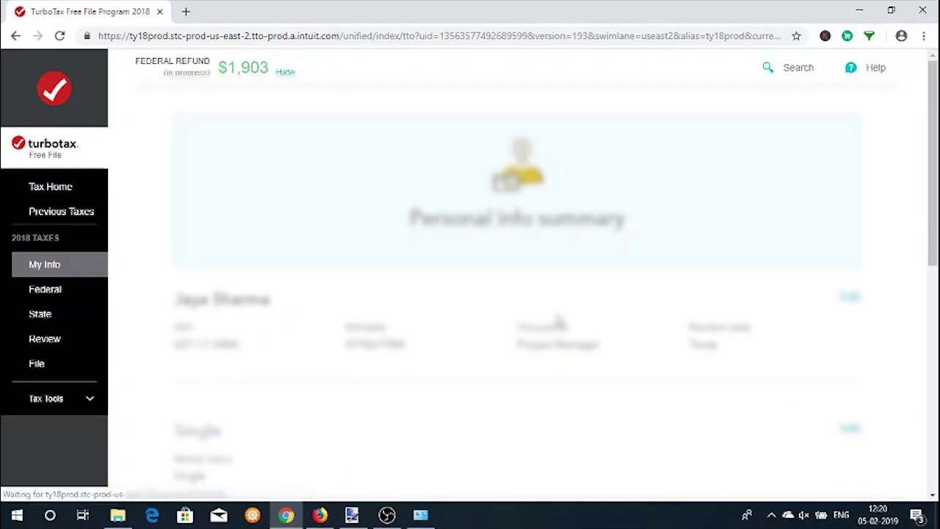
pyautogui.scroll(-2, 558, 321)
pyautogui.scroll(-3, 558, 320)
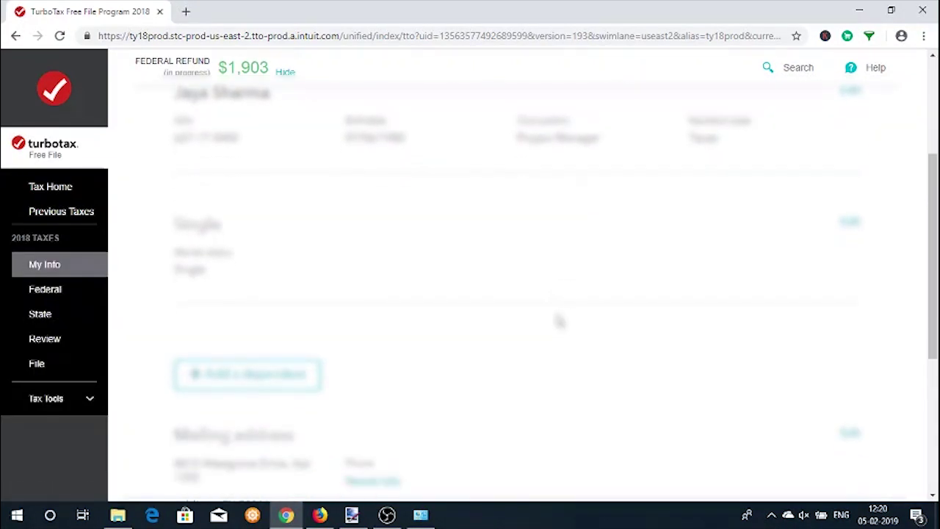
pyautogui.scroll(-5, 558, 320)
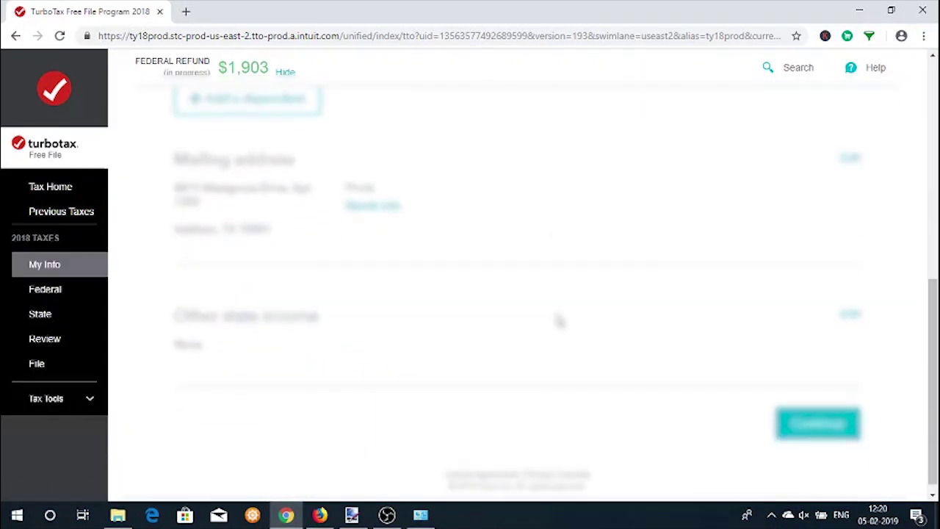
pyautogui.click(815, 413)
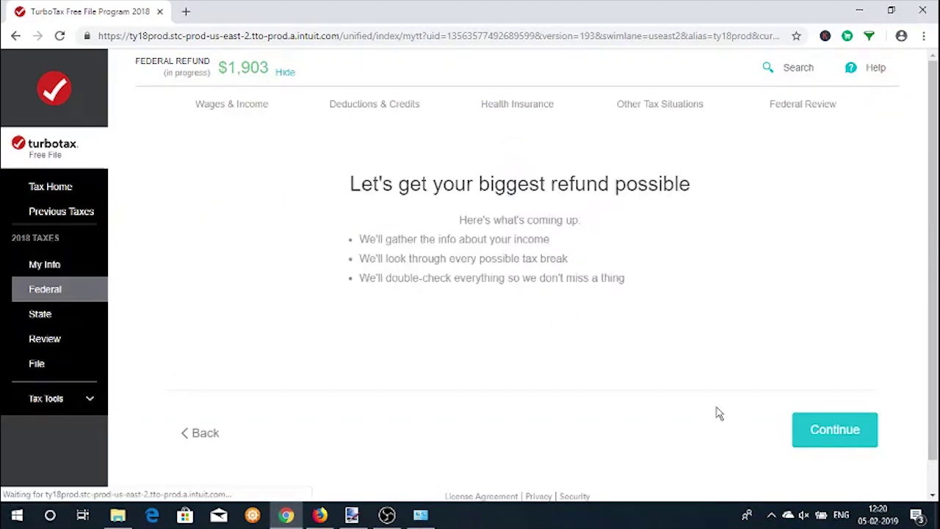
# - Choose the guided income walkthrough and open the AZB W-2 under Wages and Salaries for editing
pyautogui.click(841, 398)
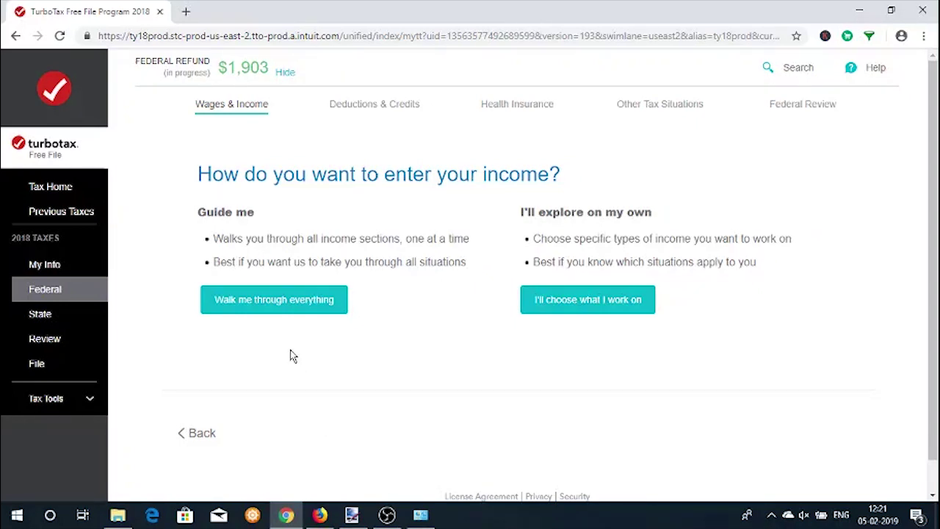
pyautogui.click(293, 311)
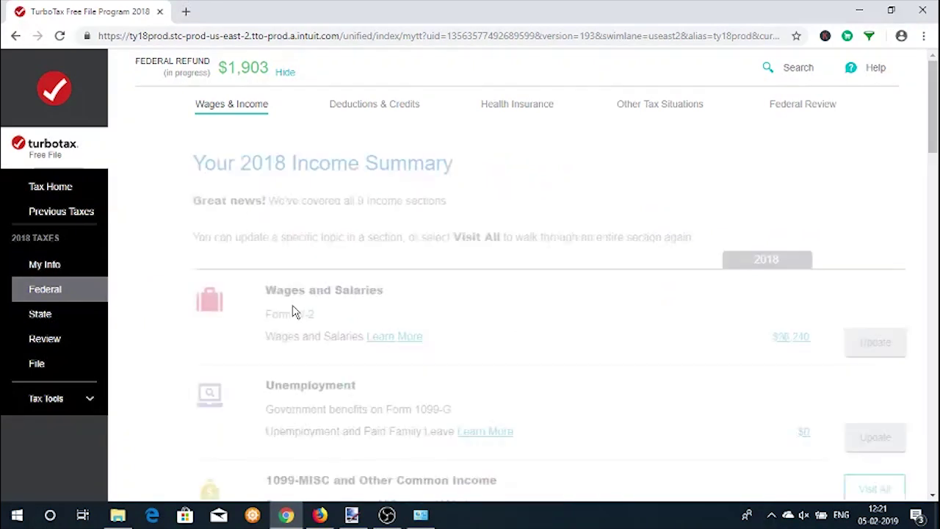
pyautogui.click(831, 273)
pyautogui.click(830, 275)
pyautogui.scroll(-5, 470, 345)
# - Set W-2 boxes 1, 3, 5 to 3,624, box 2 to 1,700, box 4 to 260, box 6 to 36, and save
pyautogui.tripleClick(247, 223)
pyautogui.write('3624')
pyautogui.tripleClick(232, 279)
pyautogui.write('3624')
pyautogui.tripleClick(223, 335)
pyautogui.write('3624')
pyautogui.tripleClick(558, 223)
pyautogui.write('1700')
pyautogui.tripleClick(558, 279)
pyautogui.write('260')
pyautogui.tripleClick(558, 335)
pyautogui.write('36')
pyautogui.click(558, 223)
pyautogui.scroll(-10, 455, 369)
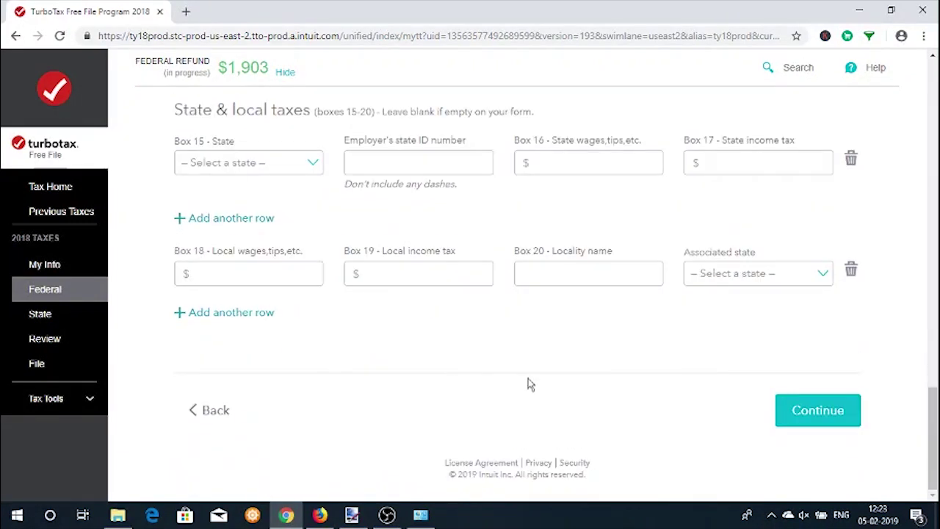
pyautogui.click(798, 413)
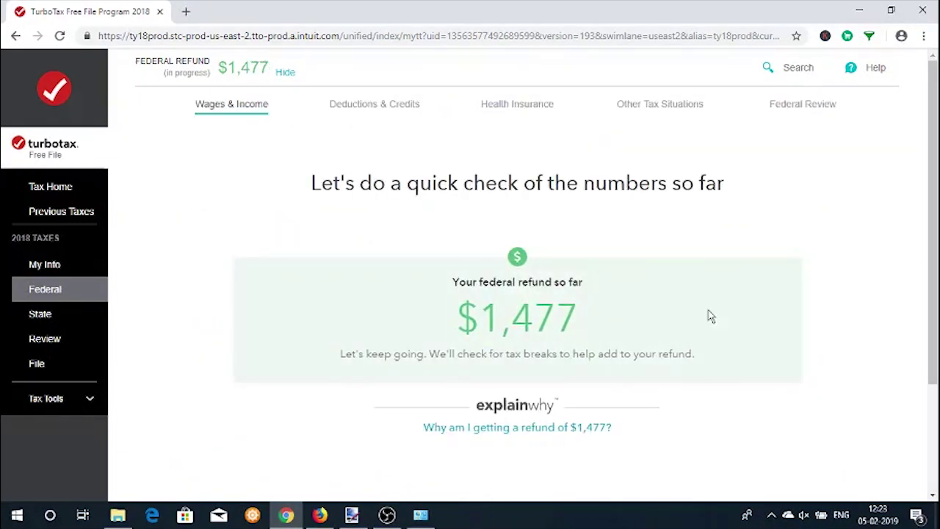
# - Continue past the refund and Social Security checks, marking no uncommon W-2 situations
pyautogui.scroll(-2, 709, 315)
pyautogui.click(808, 417)
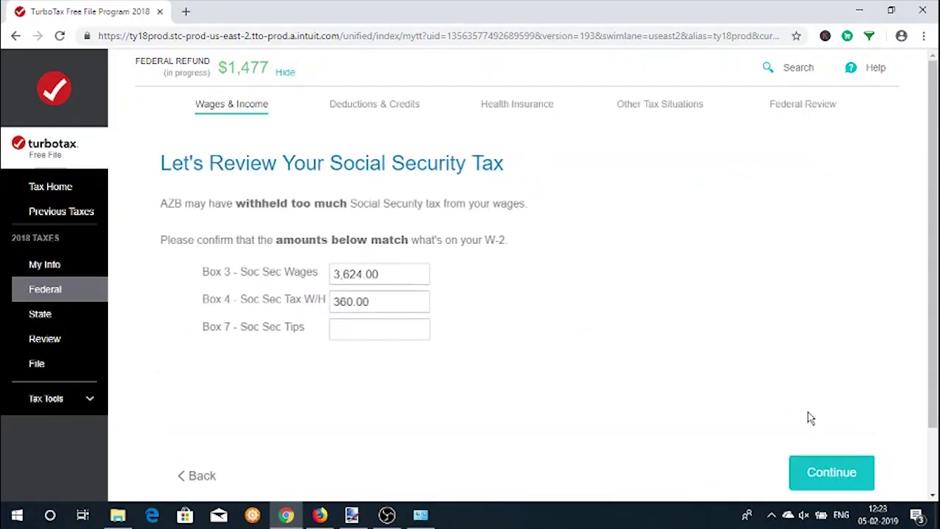
pyautogui.press('Return')
pyautogui.click(830, 474)
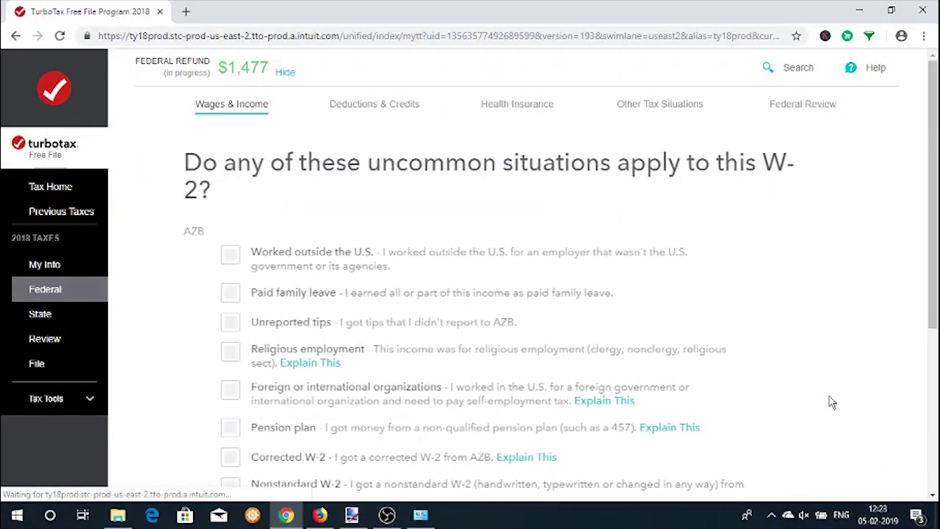
pyautogui.scroll(-1, 695, 330)
pyautogui.scroll(-2, 695, 331)
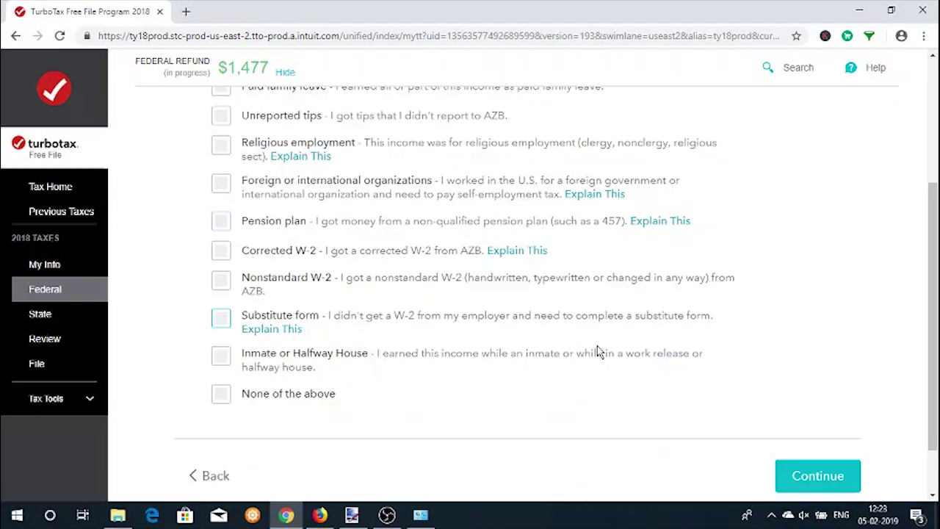
pyautogui.click(220, 393)
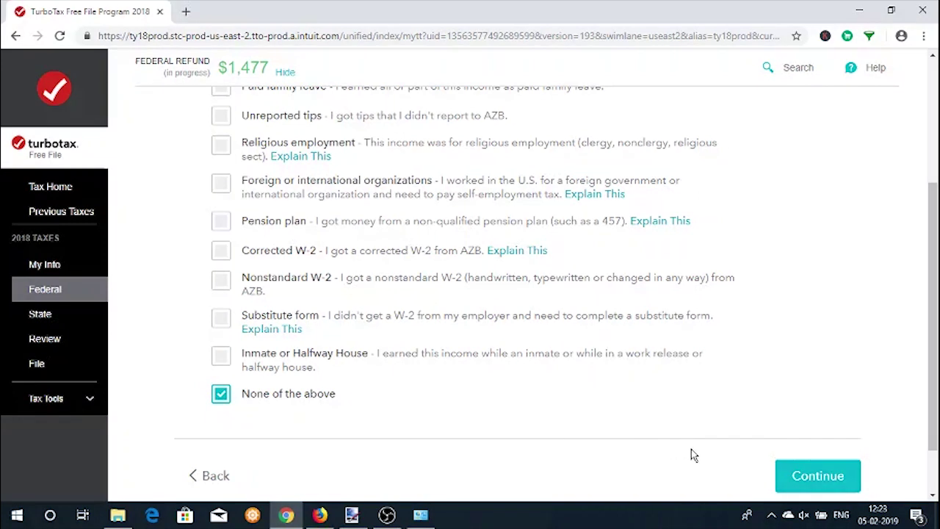
pyautogui.click(776, 478)
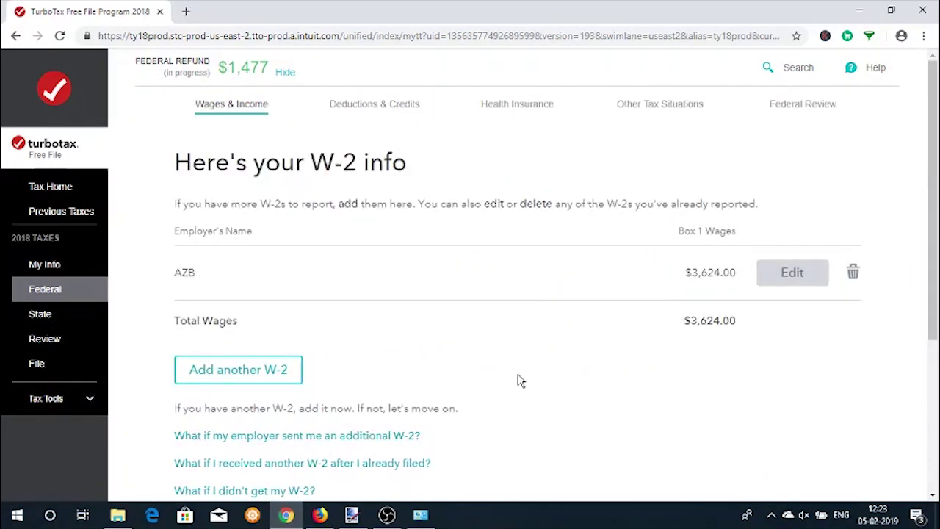
# - Finish the W-2s and close the income section with AZB wages at $3,624
pyautogui.scroll(-3, 497, 321)
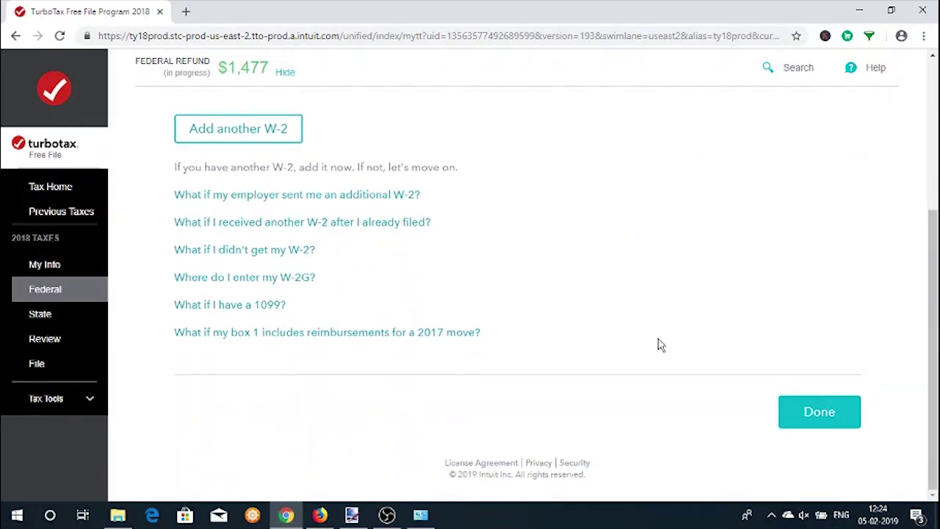
pyautogui.click(845, 416)
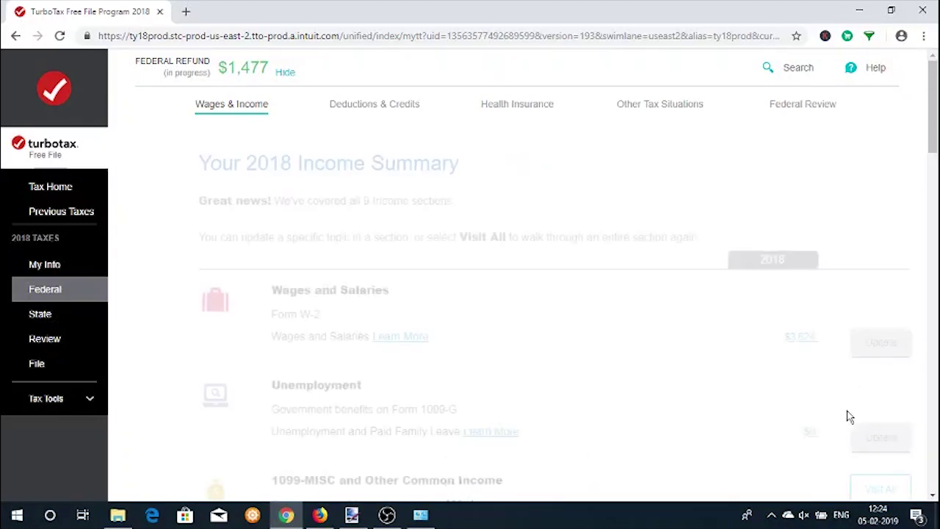
pyautogui.scroll(-8, 513, 304)
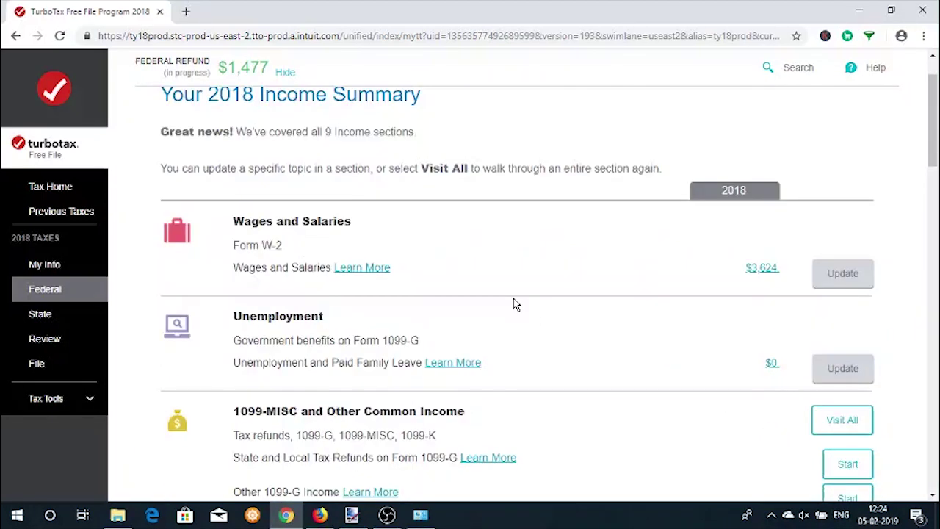
pyautogui.scroll(-7, 513, 298)
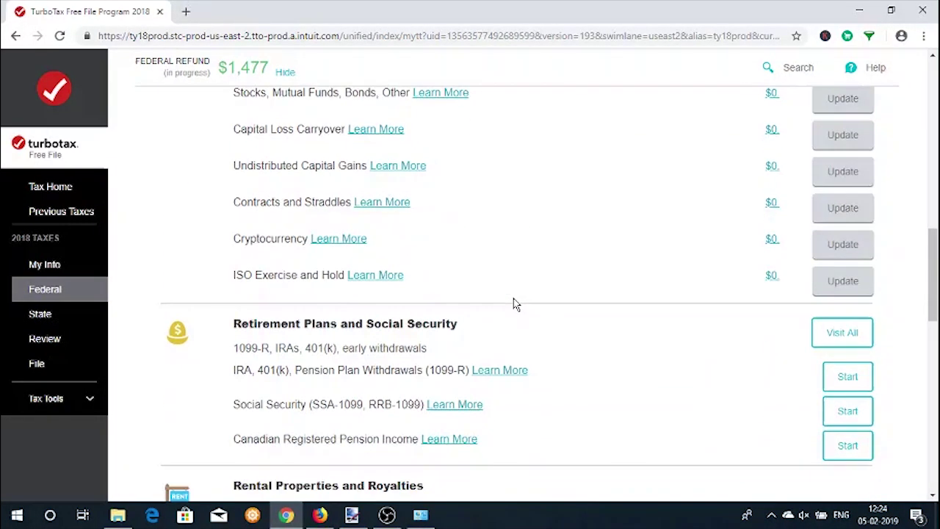
pyautogui.scroll(-7, 514, 298)
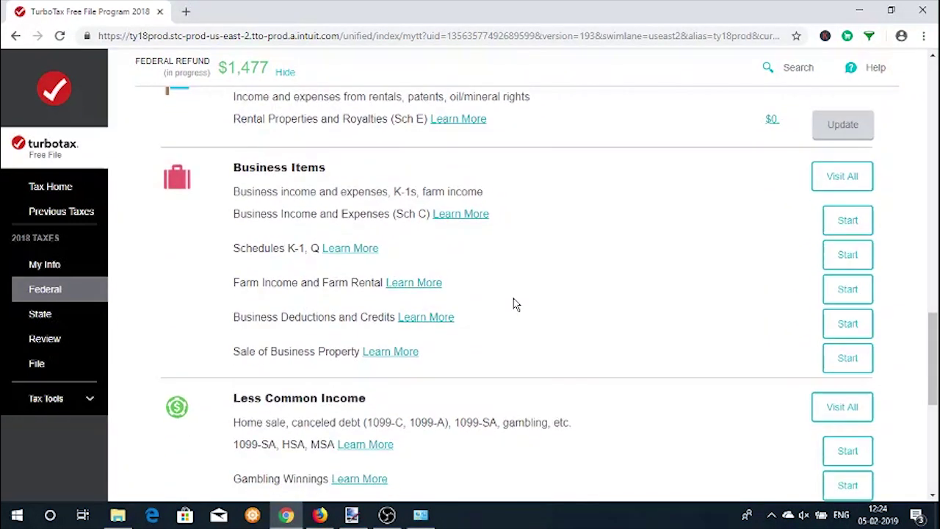
pyautogui.click(852, 410)
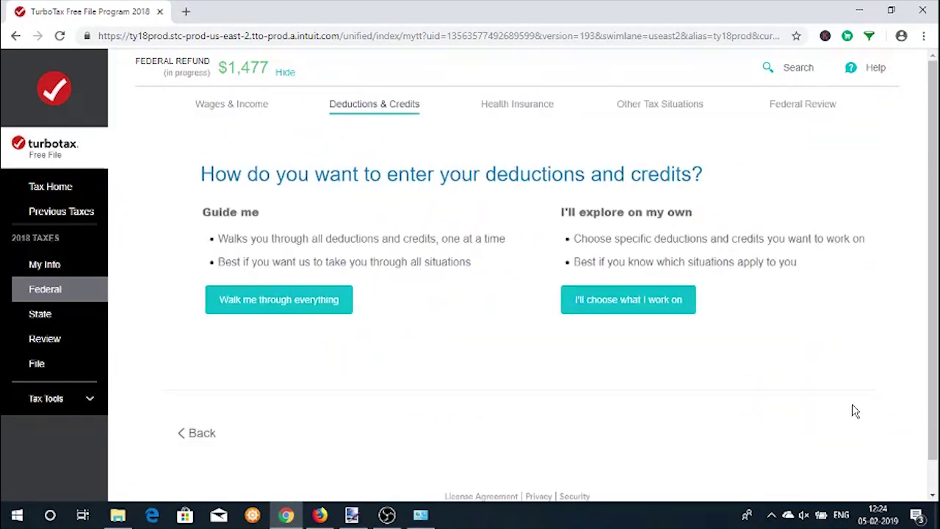
# - Walk through deductions adding nothing, answering No to sales tax and job expenses
pyautogui.click(315, 301)
pyautogui.scroll(-5, 491, 336)
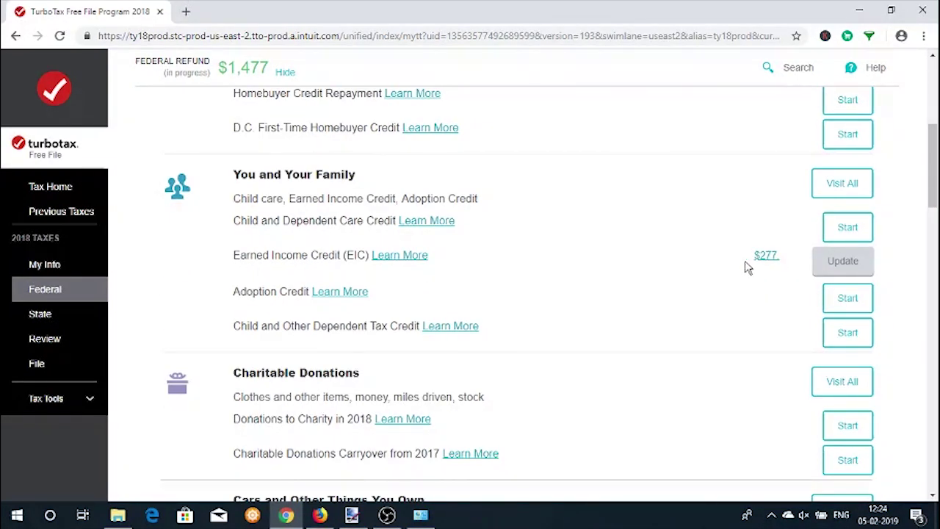
pyautogui.scroll(-8, 596, 288)
pyautogui.scroll(-10, 595, 288)
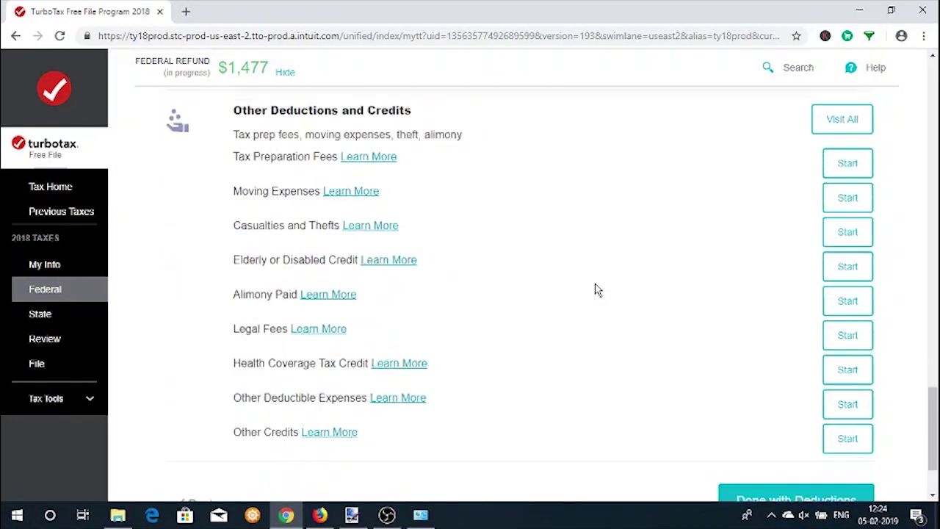
pyautogui.click(793, 417)
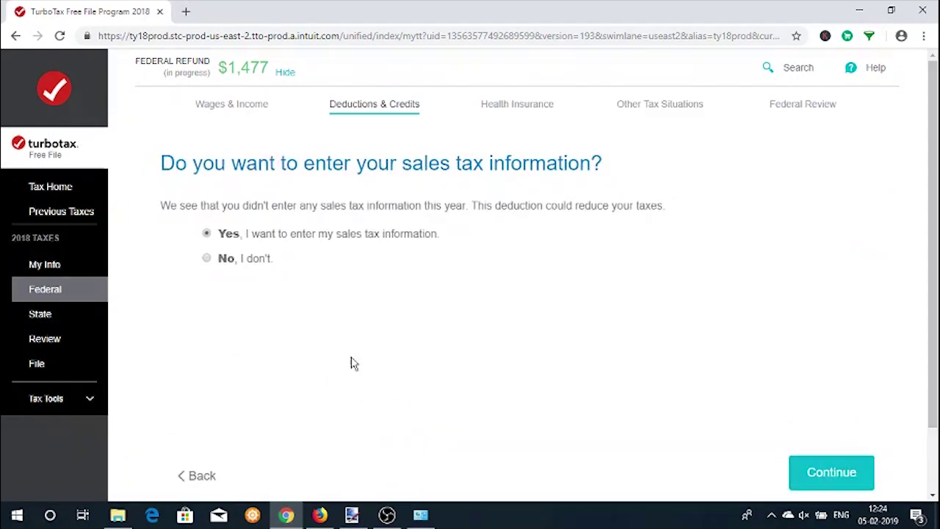
pyautogui.click(833, 476)
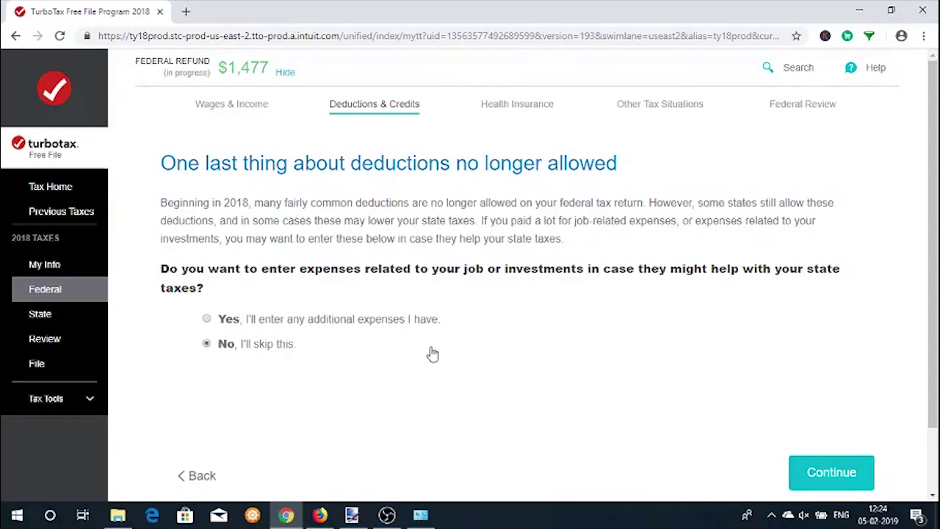
pyautogui.click(822, 474)
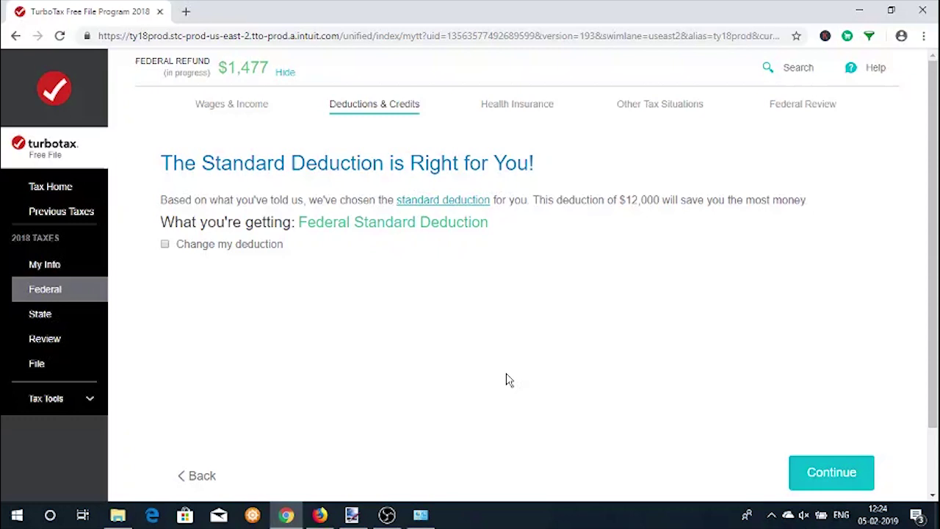
# - Accept the standard deduction, then report full-year 2018 health coverage and no Marketplace plan
pyautogui.click(853, 471)
pyautogui.click(222, 235)
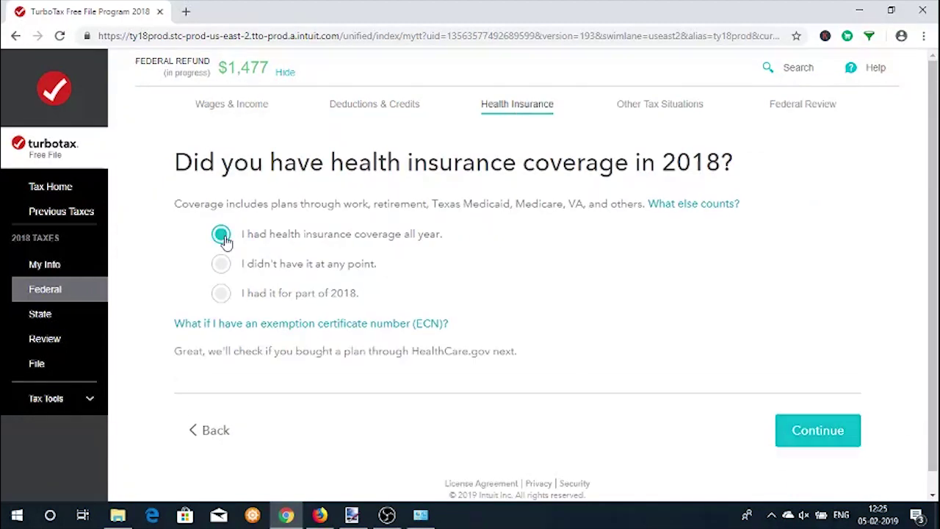
pyautogui.click(808, 438)
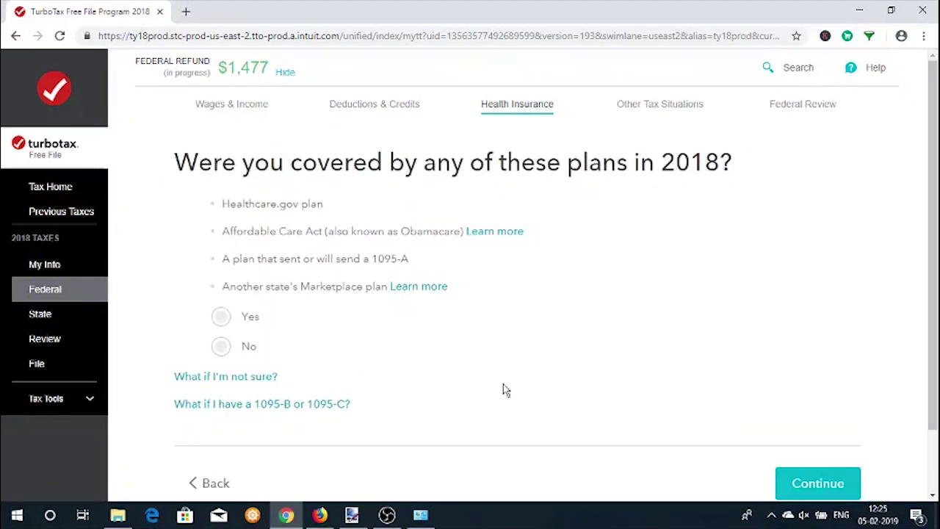
pyautogui.click(221, 346)
pyautogui.click(778, 416)
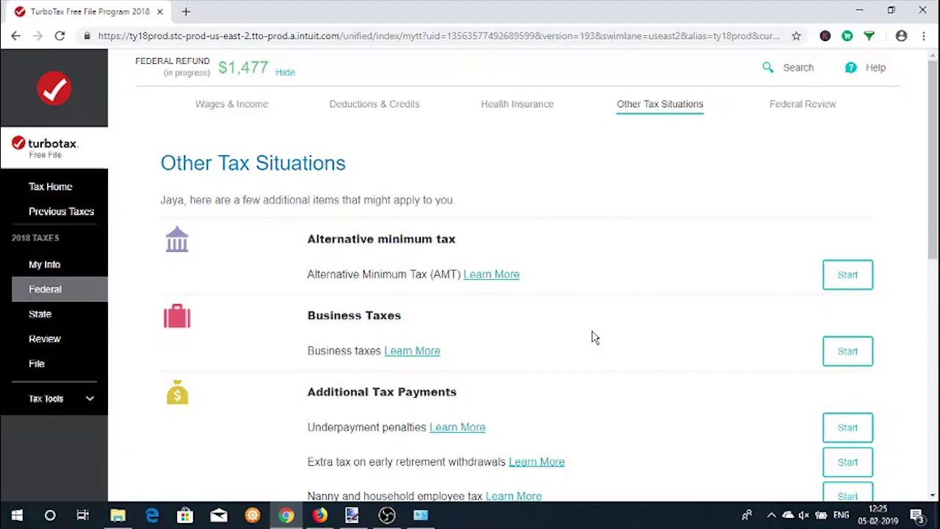
# - Mark Other Tax Situations done without adding any items
pyautogui.scroll(-5, 594, 337)
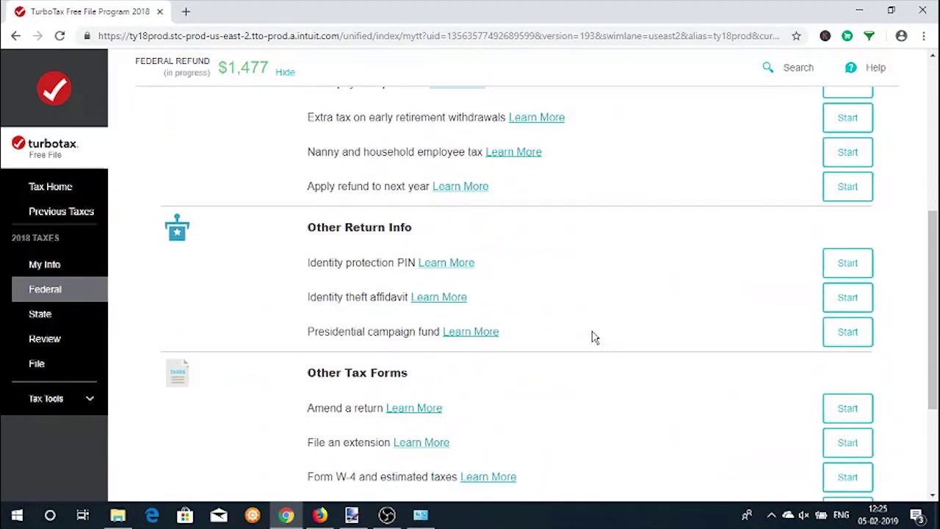
pyautogui.scroll(-3, 594, 337)
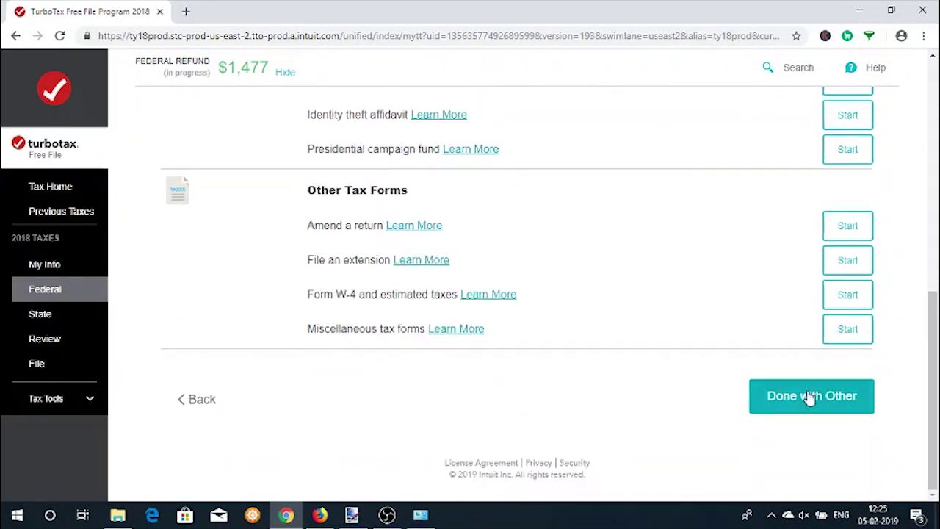
pyautogui.click(808, 394)
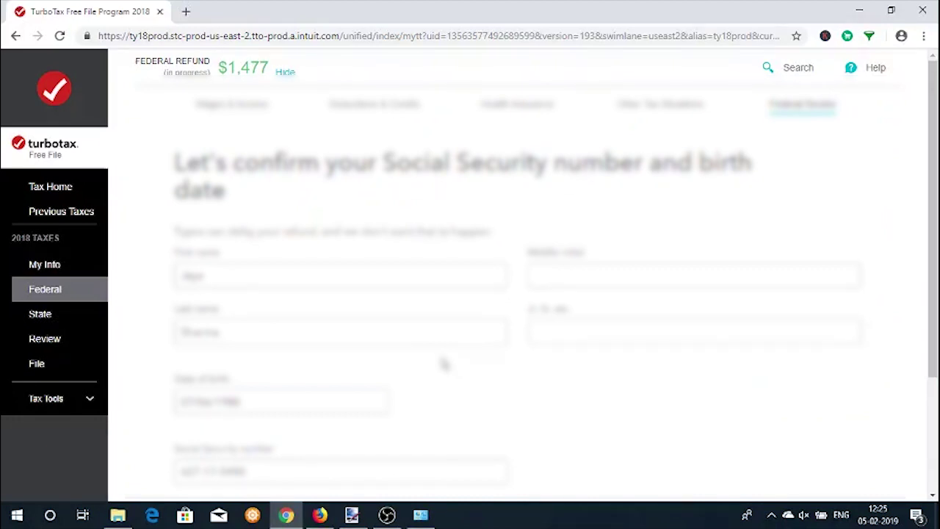
# - Run the federal return check and begin the Earned Income Credit review
pyautogui.scroll(-3, 364, 284)
pyautogui.click(783, 411)
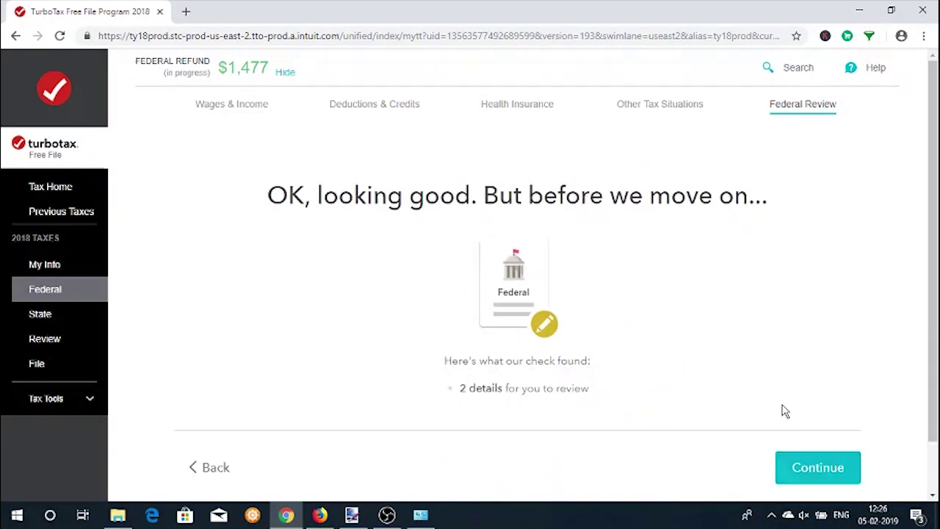
pyautogui.click(804, 415)
pyautogui.click(783, 304)
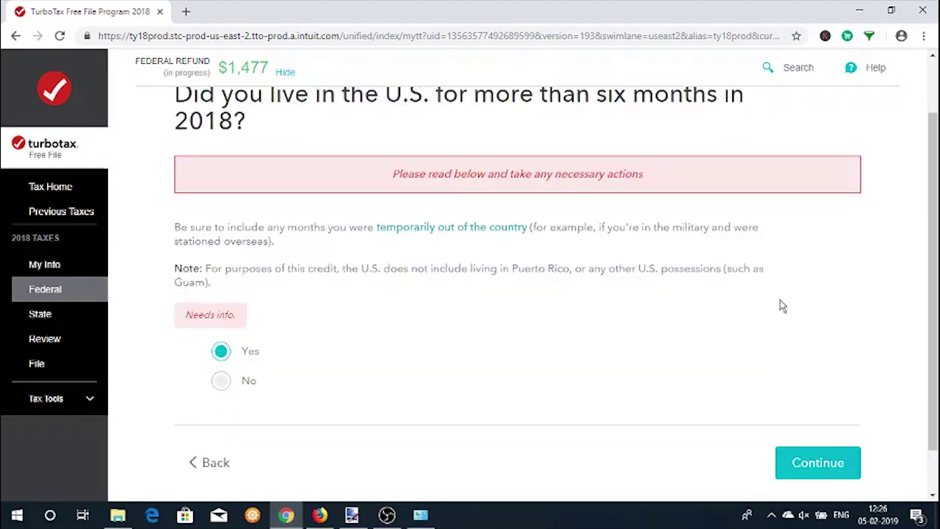
# - Confirm U.S. residency over six months and no uncommon situations, then accept the $1,477 refund
pyautogui.scroll(-2, 782, 305)
pyautogui.click(830, 413)
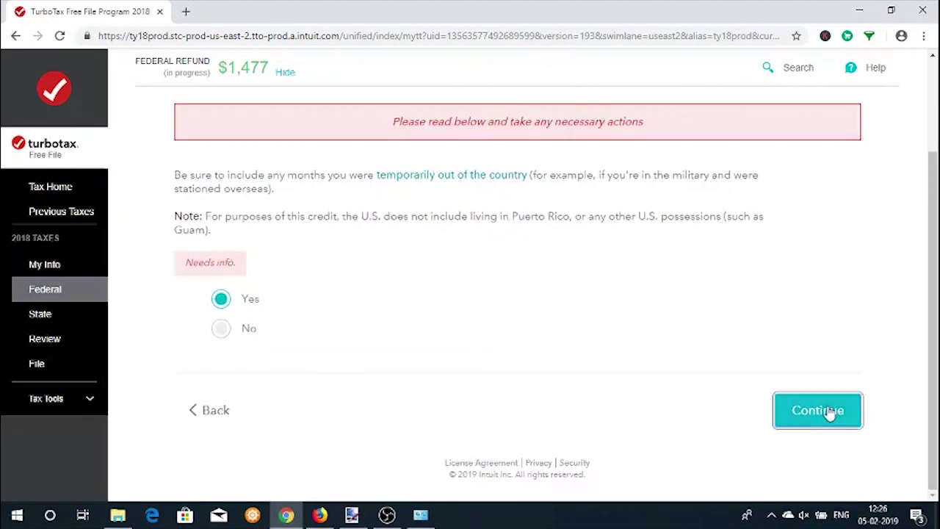
pyautogui.scroll(-1, 575, 389)
pyautogui.press('Tab')
pyautogui.press('Tab')
pyautogui.press('space')
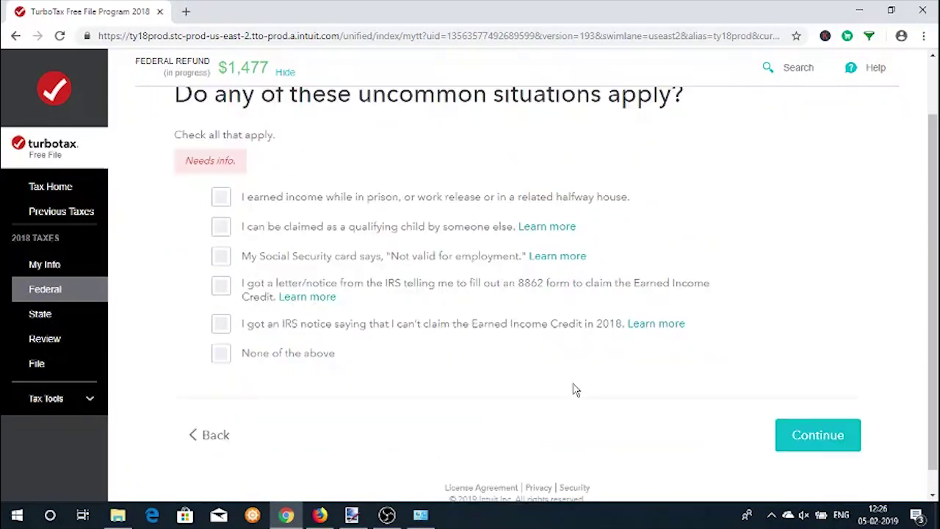
pyautogui.click(819, 411)
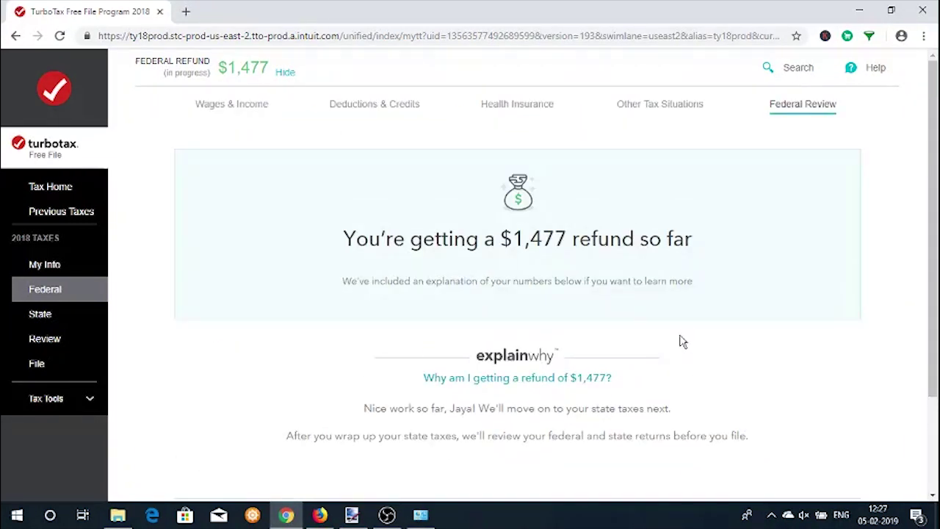
pyautogui.scroll(-3, 681, 341)
pyautogui.click(820, 413)
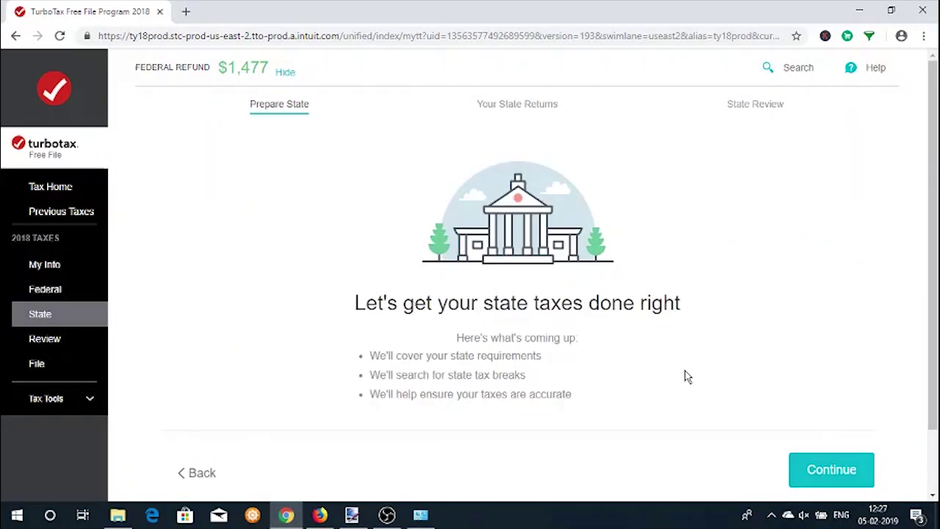
# - Skip the Texas state return, since Texas has no income tax
pyautogui.click(822, 408)
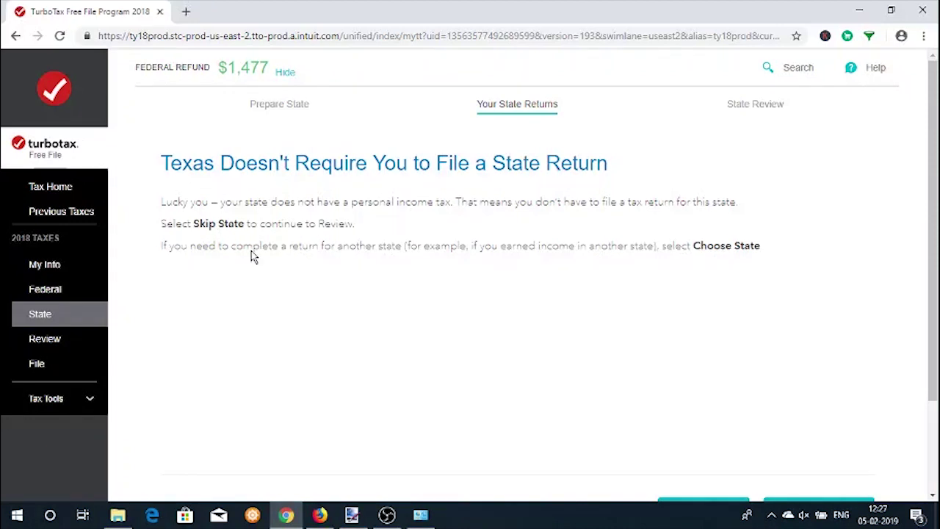
pyautogui.scroll(-2, 251, 256)
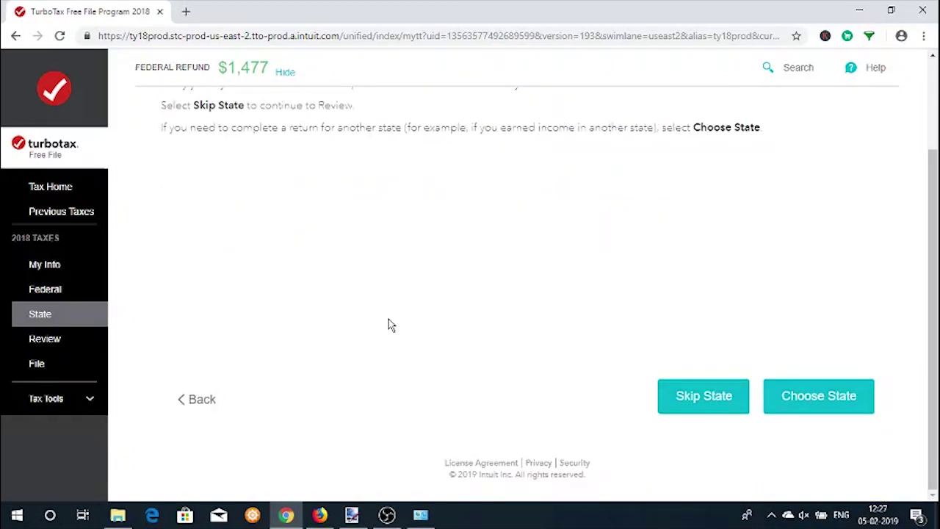
pyautogui.click(736, 410)
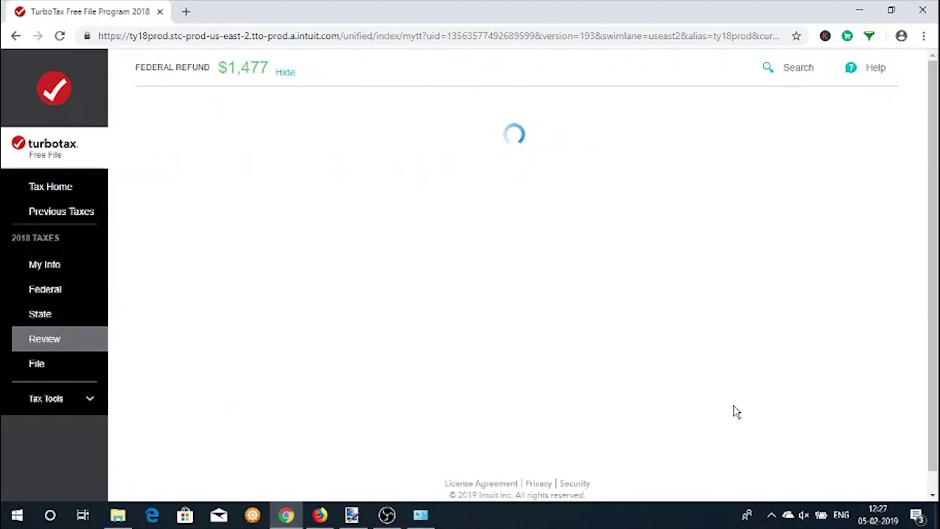
# - Run the complete check and continue past Ready to File and the $1,477 final numbers
pyautogui.scroll(-3, 646, 307)
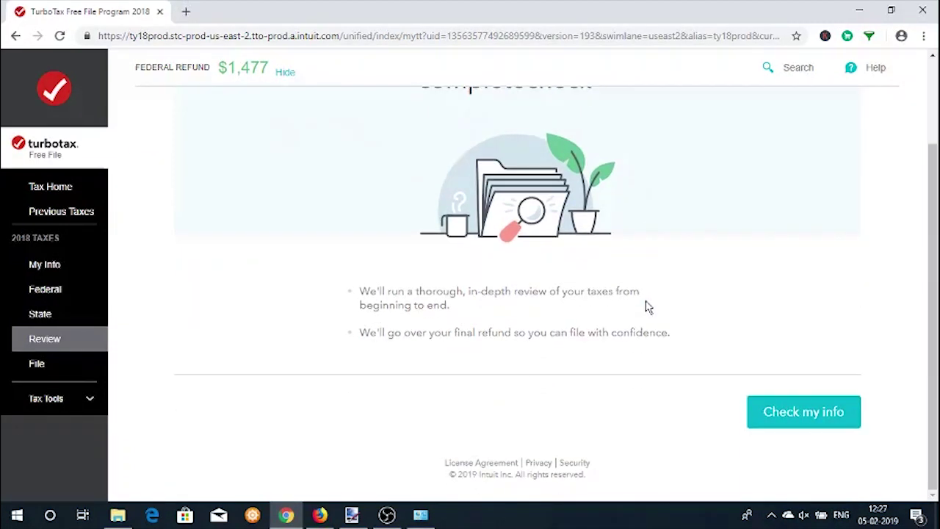
pyautogui.click(800, 411)
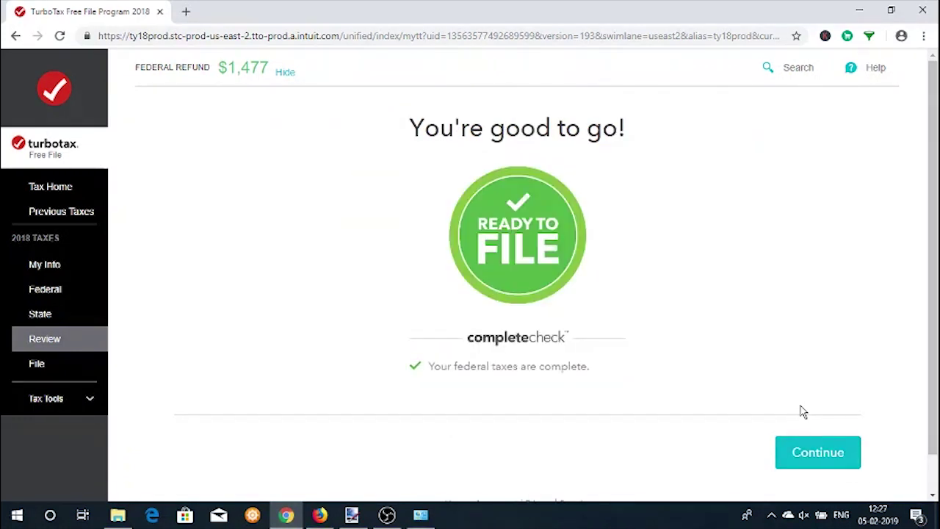
pyautogui.click(834, 461)
pyautogui.scroll(-3, 594, 335)
pyautogui.click(806, 416)
pyautogui.scroll(-5, 617, 309)
pyautogui.click(797, 413)
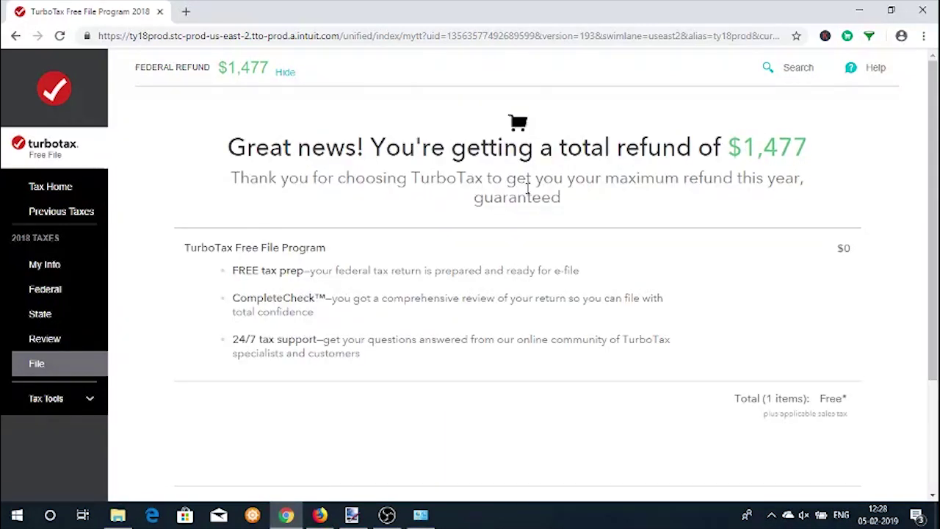
# - Register for TurboTax with the personal details already filled in from the tax return
pyautogui.scroll(-2, 572, 380)
pyautogui.click(818, 387)
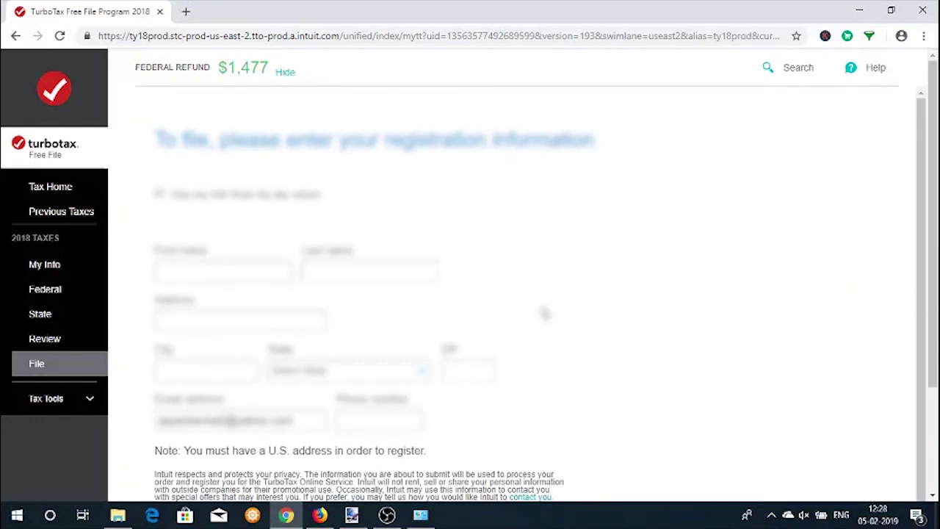
pyautogui.scroll(-1, 541, 314)
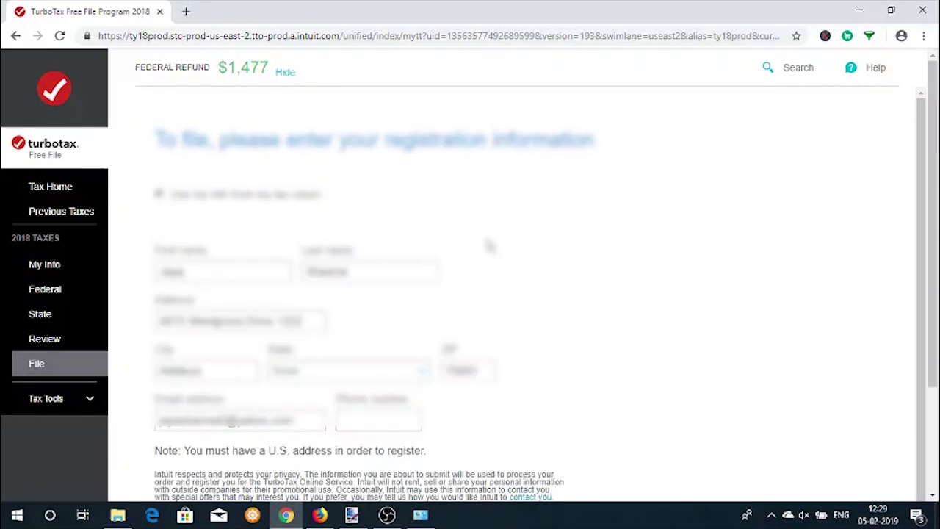
pyautogui.scroll(-1, 578, 321)
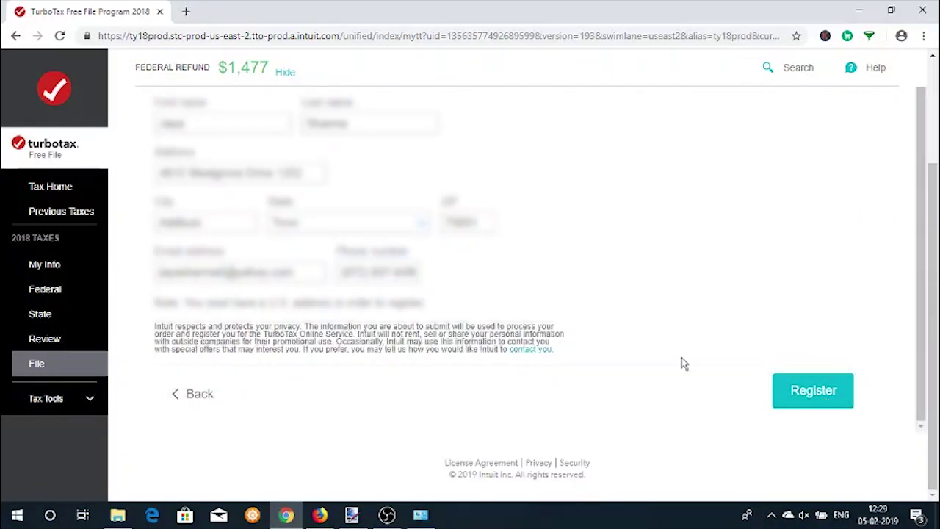
pyautogui.click(810, 398)
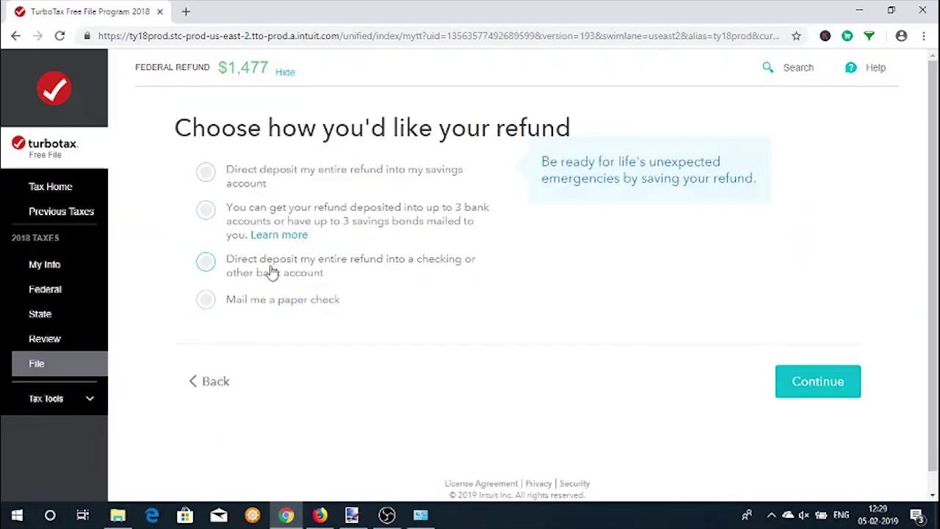
# - Get the refund as a mailed paper check to the return's address, then start filing
pyautogui.click(207, 301)
pyautogui.click(818, 384)
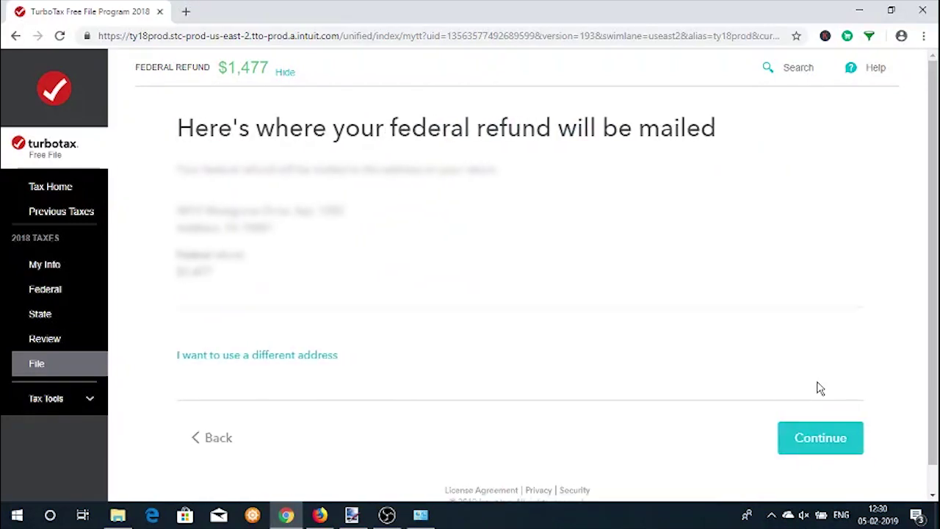
pyautogui.click(807, 438)
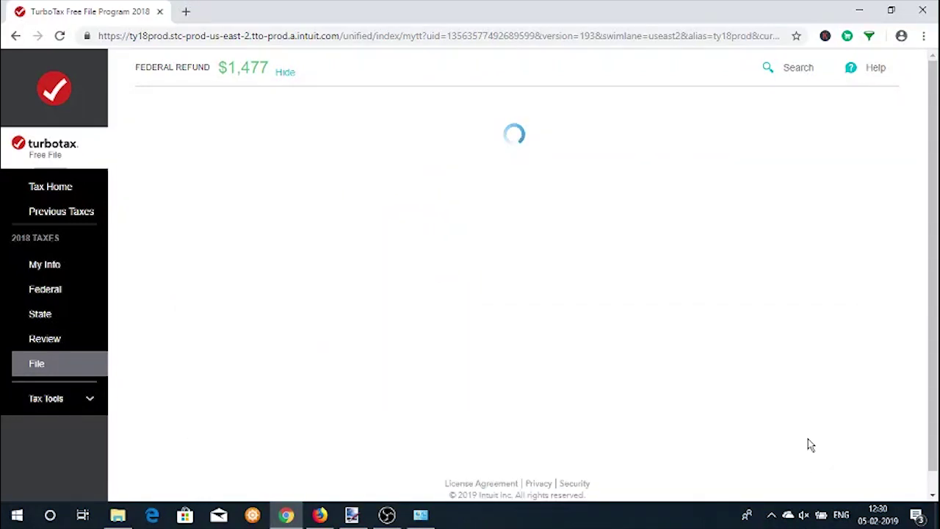
pyautogui.click(789, 337)
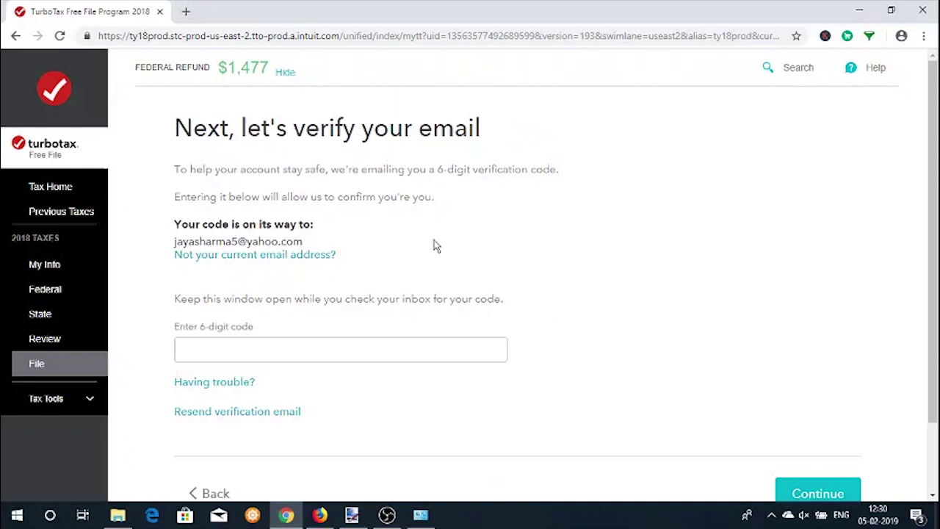
pyautogui.scroll(-2, 433, 246)
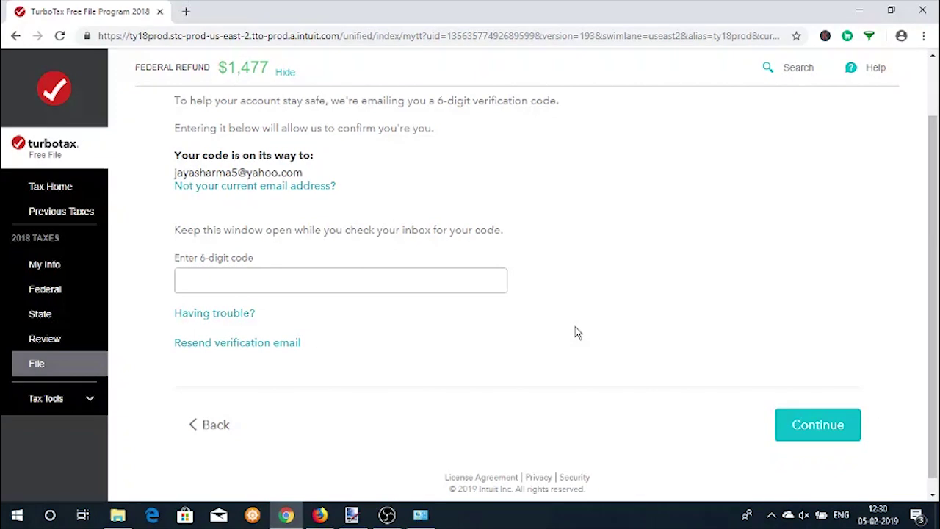
pyautogui.scroll(1, 577, 333)
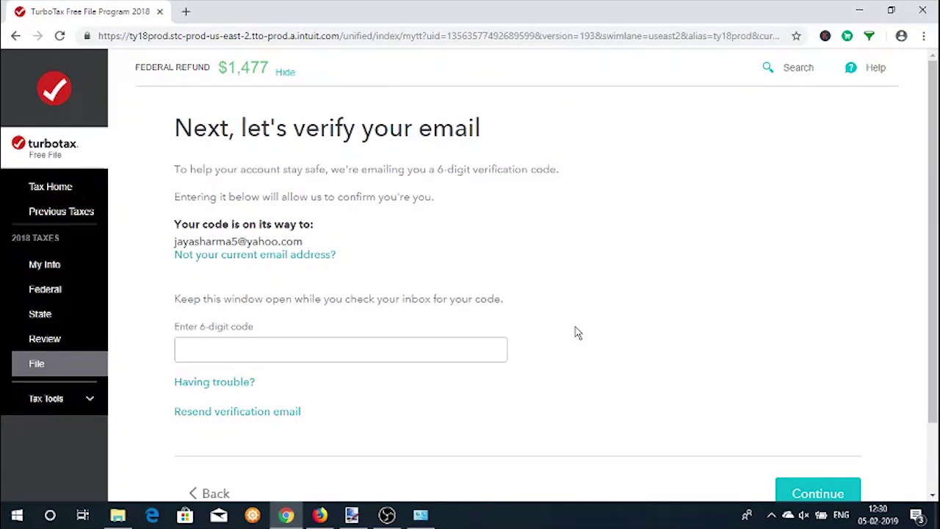
pyautogui.scroll(-1, 577, 333)
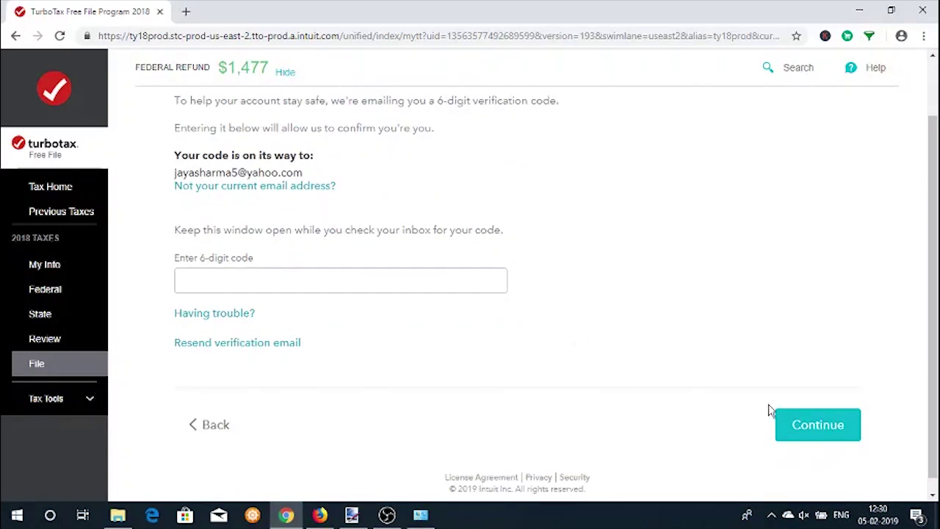